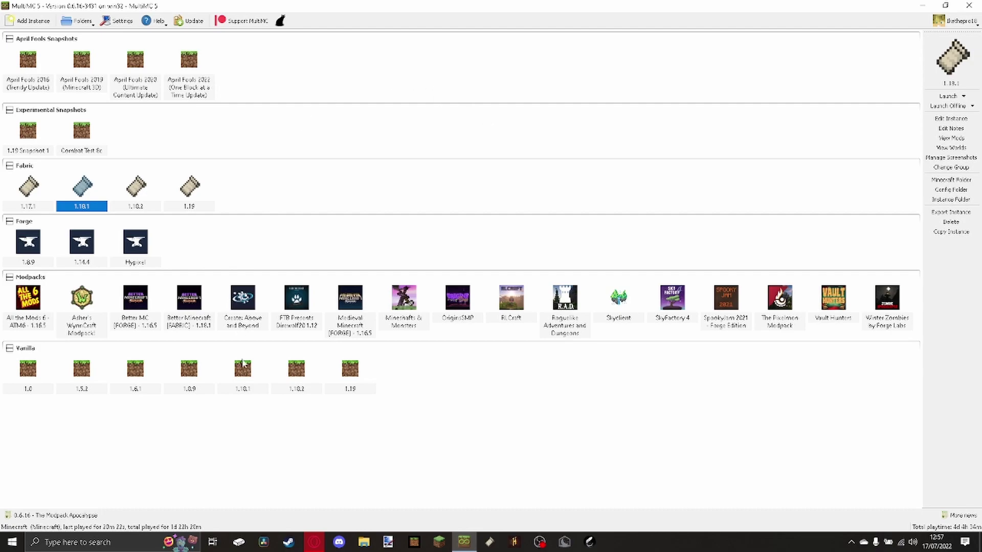
- In Opera, scroll the Java Edition 2.0 article to its infobox and highlight the Blue note
{"action": "left_click", "coordinate": [312, 546]}
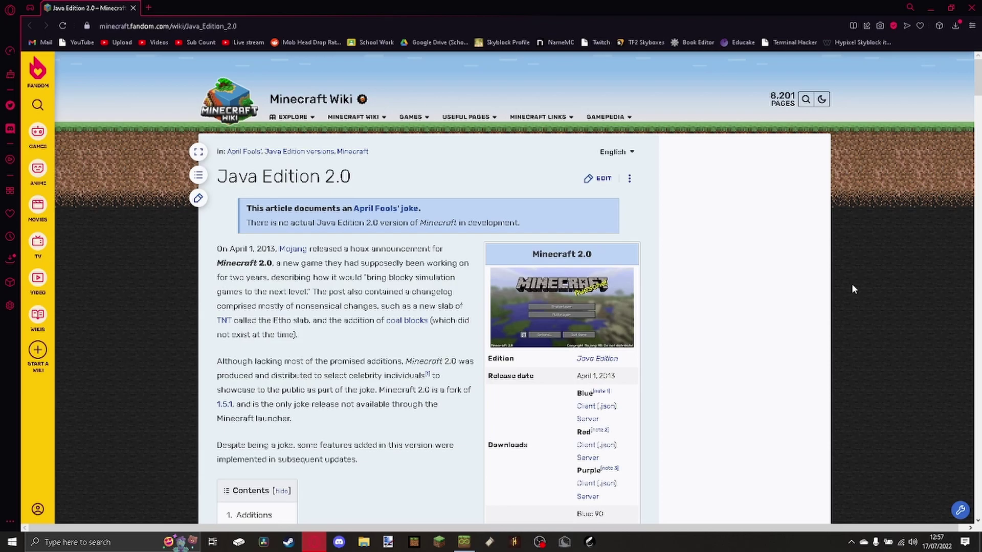
{"action": "scroll", "coordinate": [852, 290], "scroll_direction": "down", "scroll_amount": 1}
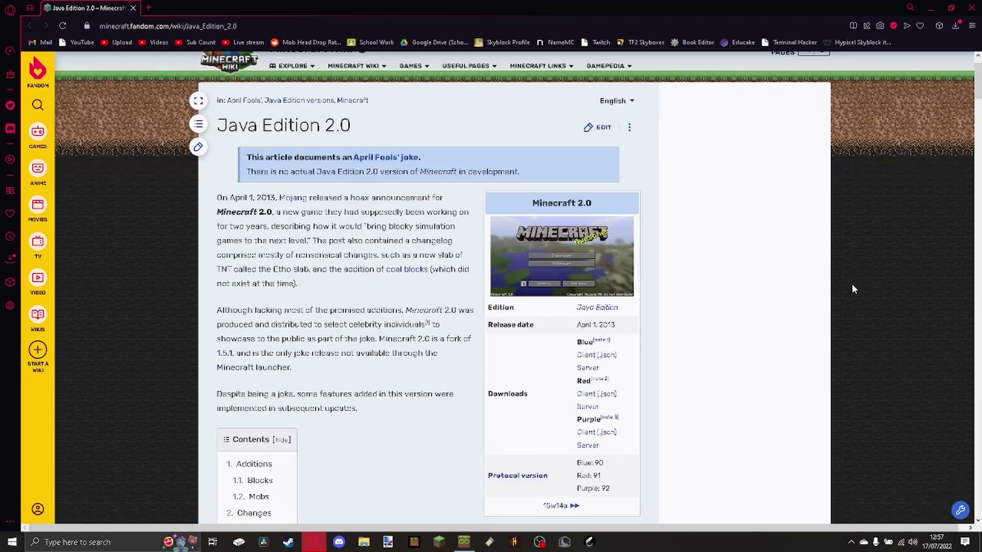
{"action": "scroll", "coordinate": [851, 289], "scroll_direction": "down", "scroll_amount": 1}
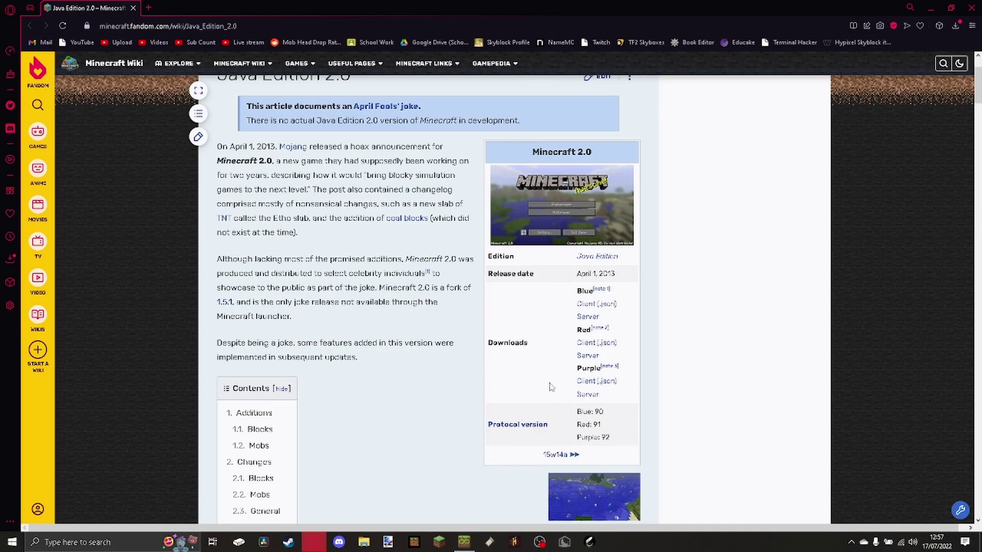
{"action": "mouse_move", "coordinate": [602, 294]}
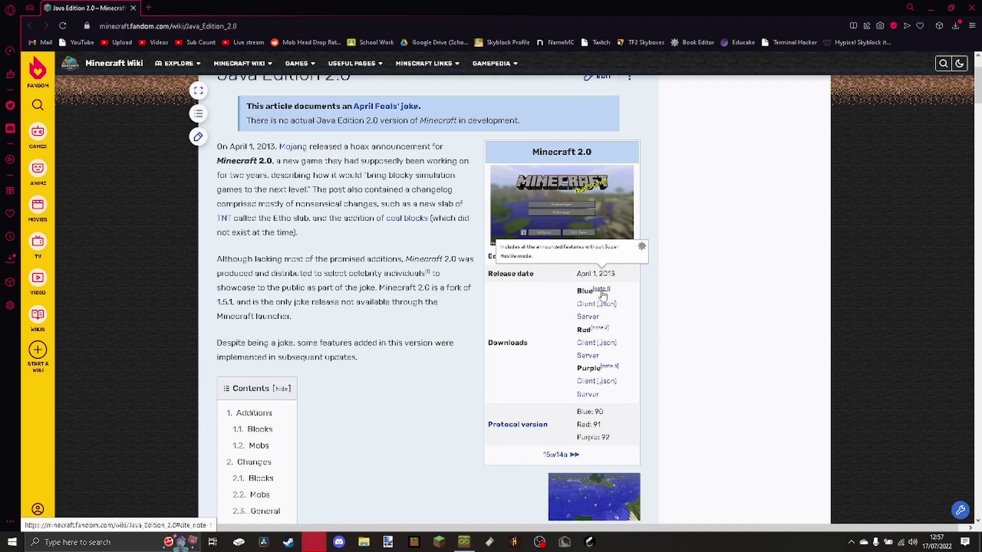
{"action": "mouse_move", "coordinate": [601, 329]}
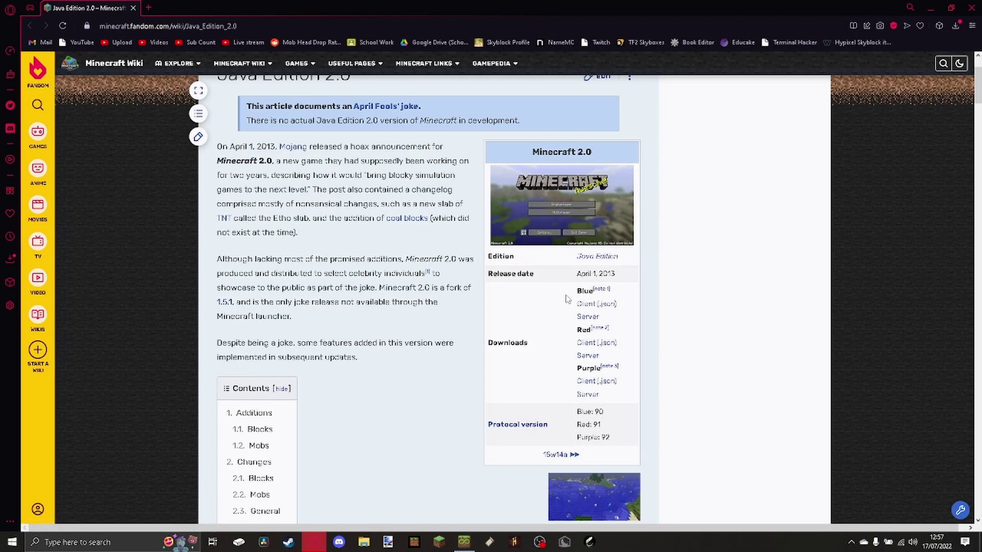
{"action": "double_click", "coordinate": [583, 291]}
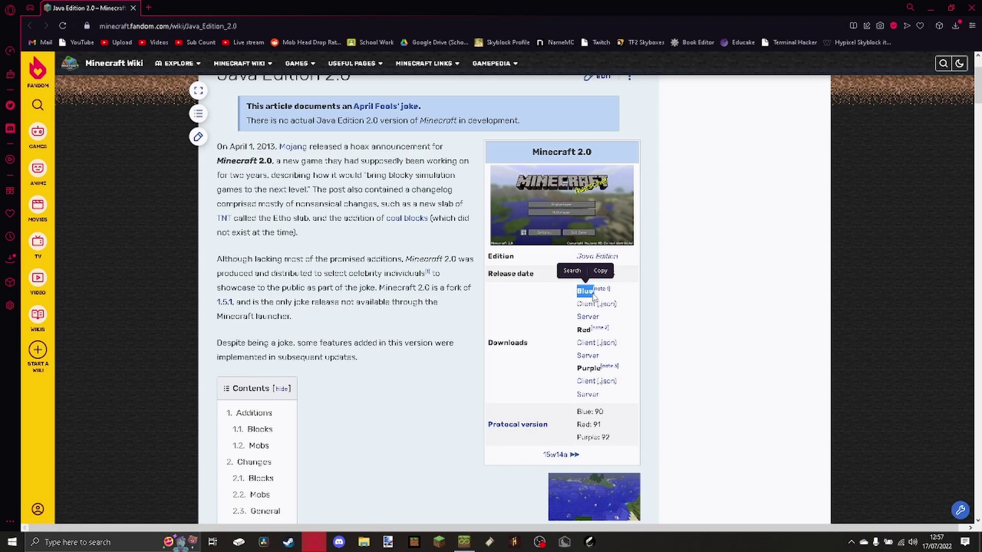
{"action": "left_click", "coordinate": [569, 321]}
- Highlight the Red and Purple notes in the infobox
{"action": "left_click_drag", "start_coordinate": [577, 337], "coordinate": [592, 330]}
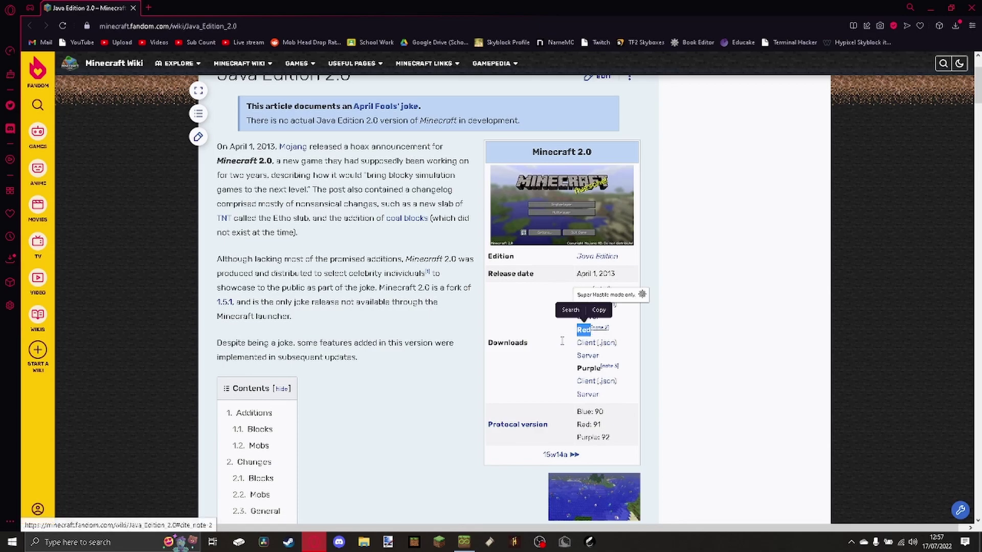
{"action": "left_click", "coordinate": [595, 366]}
{"action": "double_click", "coordinate": [595, 366]}
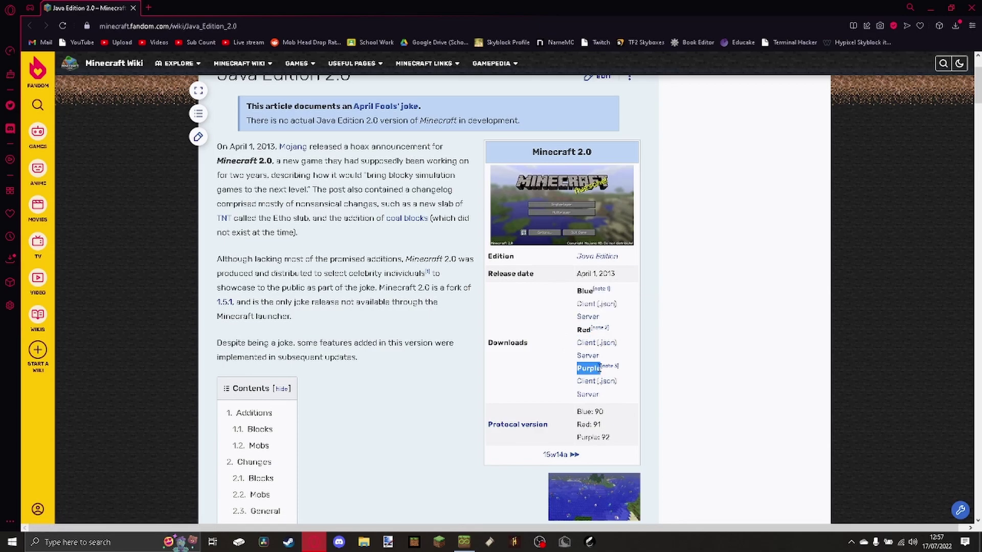
{"action": "left_click", "coordinate": [633, 369]}
- Launch the Blue and Red client jar downloads in new tabs, then return to MultiMC
{"action": "middle_click", "coordinate": [584, 307]}
{"action": "middle_click", "coordinate": [586, 347]}
{"action": "left_click", "coordinate": [428, 545]}
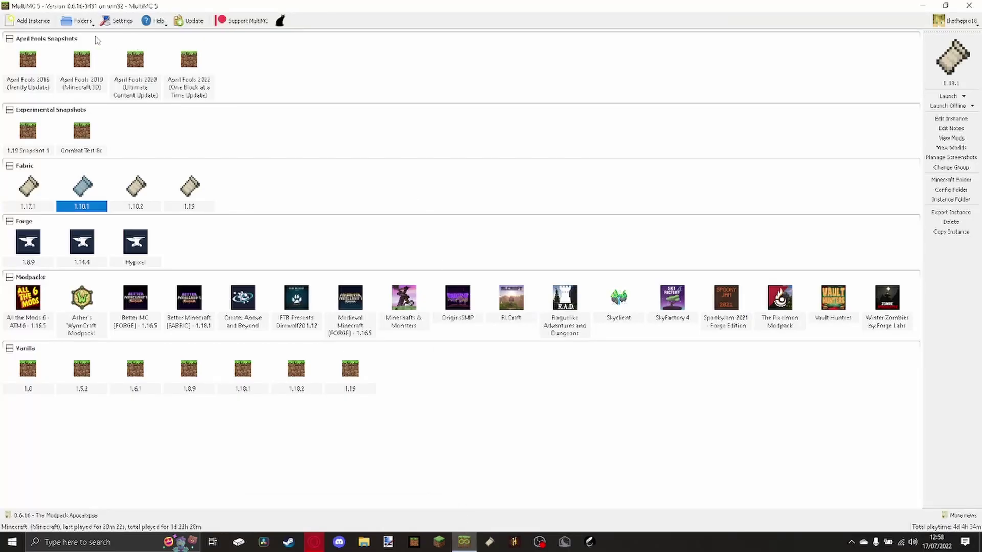
- Create an instance named April fools 2013 on Minecraft 1.5.1 in the April Fools Snapshots group
{"action": "right_click", "coordinate": [42, 44]}
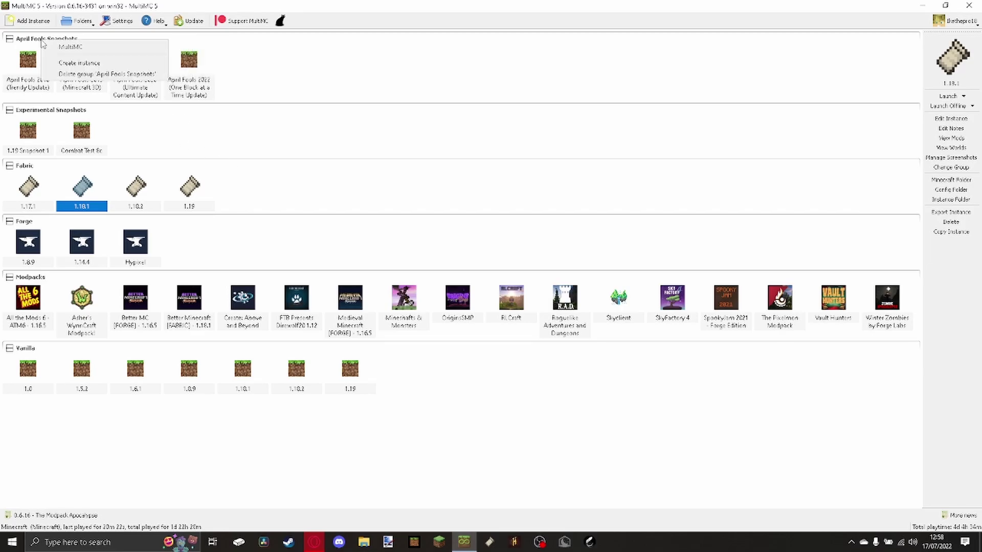
{"action": "left_click", "coordinate": [93, 65]}
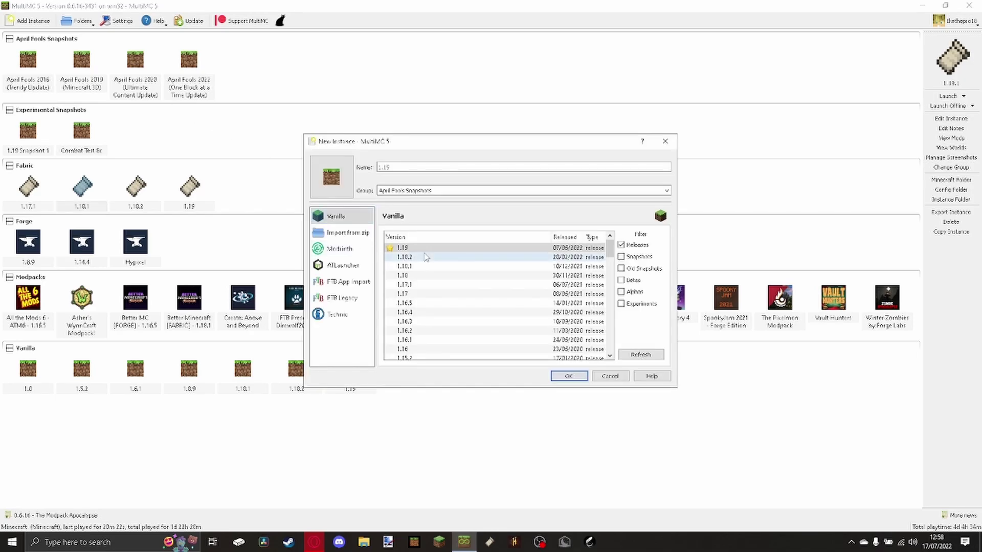
{"action": "scroll", "coordinate": [429, 281], "scroll_direction": "down", "scroll_amount": 6}
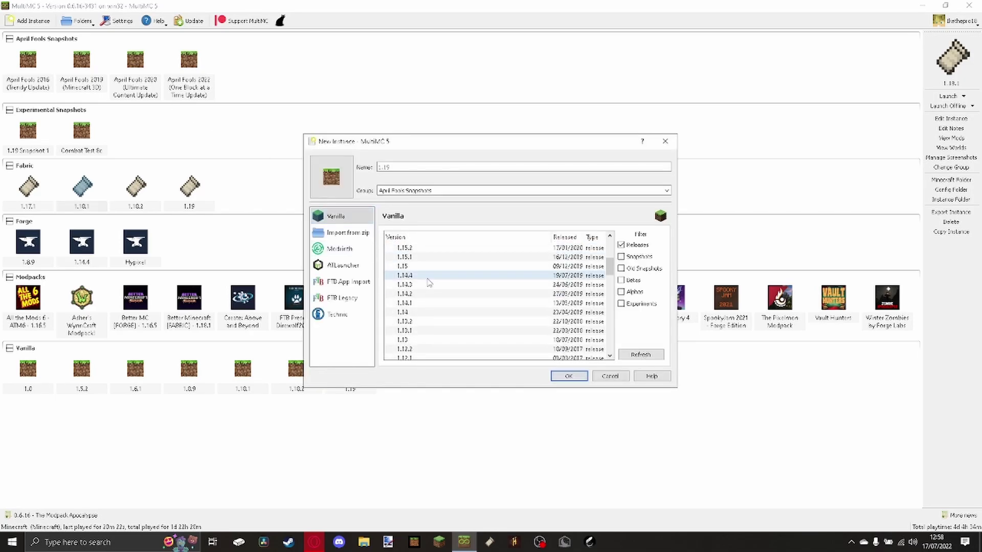
{"action": "scroll", "coordinate": [428, 282], "scroll_direction": "down", "scroll_amount": 11}
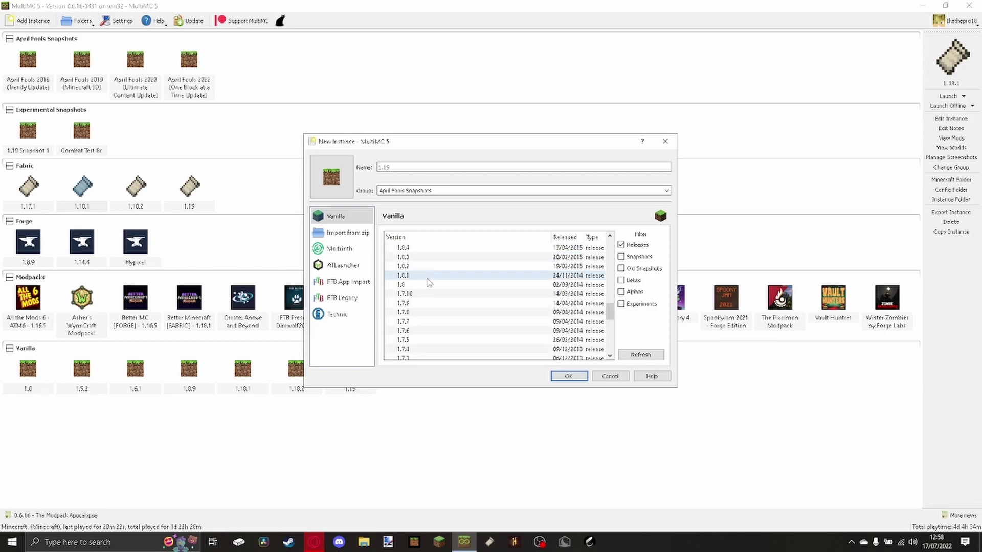
{"action": "scroll", "coordinate": [428, 283], "scroll_direction": "down", "scroll_amount": 2}
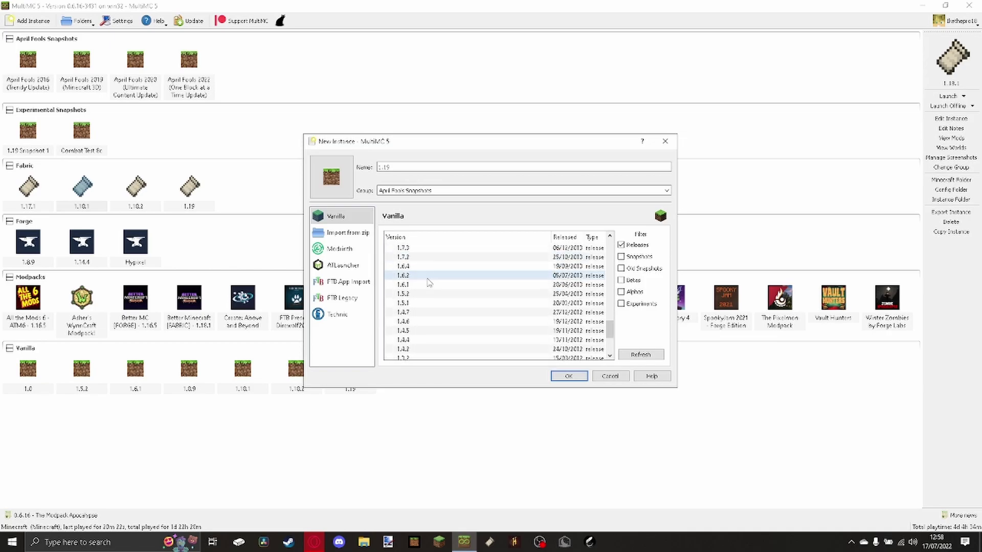
{"action": "left_click", "coordinate": [425, 305]}
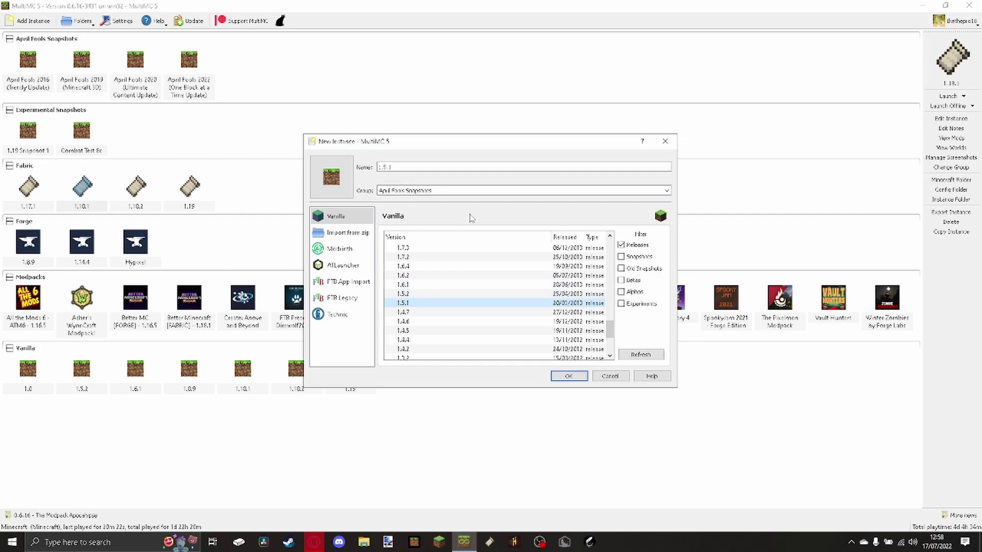
{"action": "left_click", "coordinate": [420, 170]}
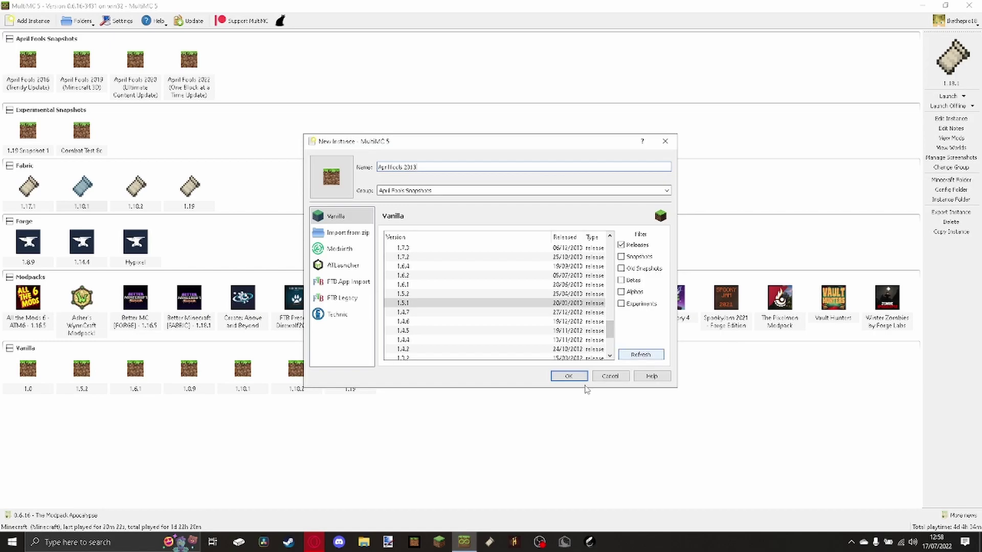
{"action": "left_click", "coordinate": [570, 376]}
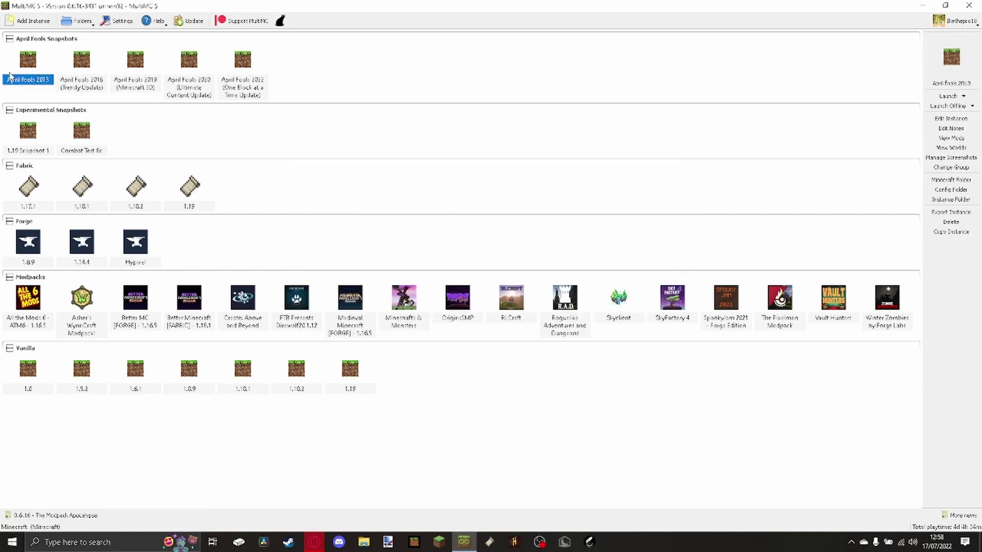
- Replace the April fools 2013 instance's Minecraft.jar with 2point0_purple.jar and launch it
{"action": "right_click", "coordinate": [23, 77]}
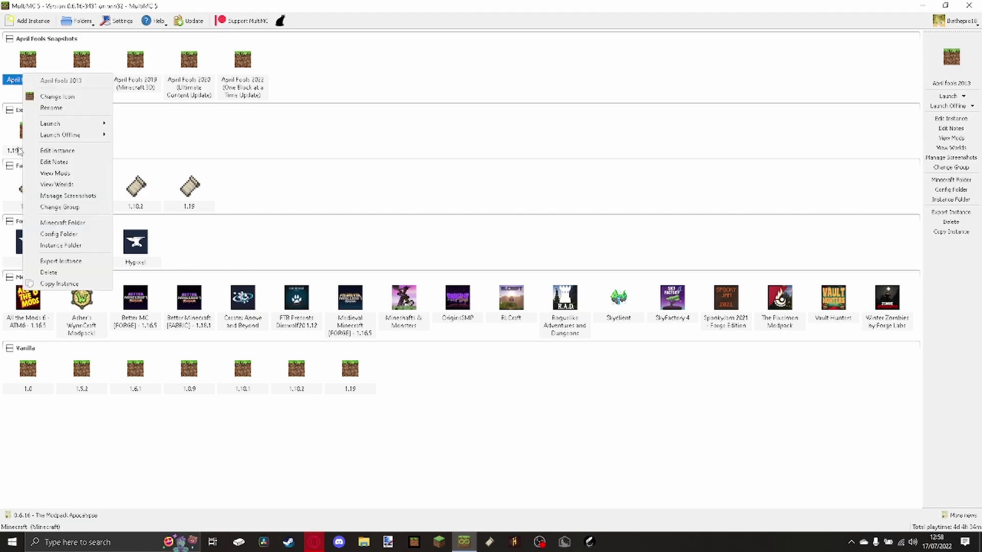
{"action": "left_click", "coordinate": [43, 153]}
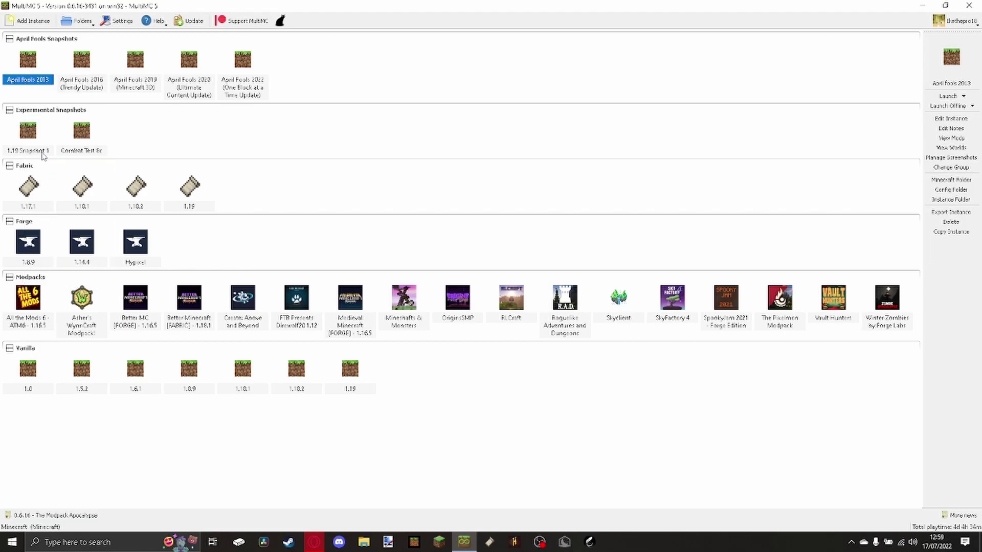
{"action": "left_click", "coordinate": [542, 184]}
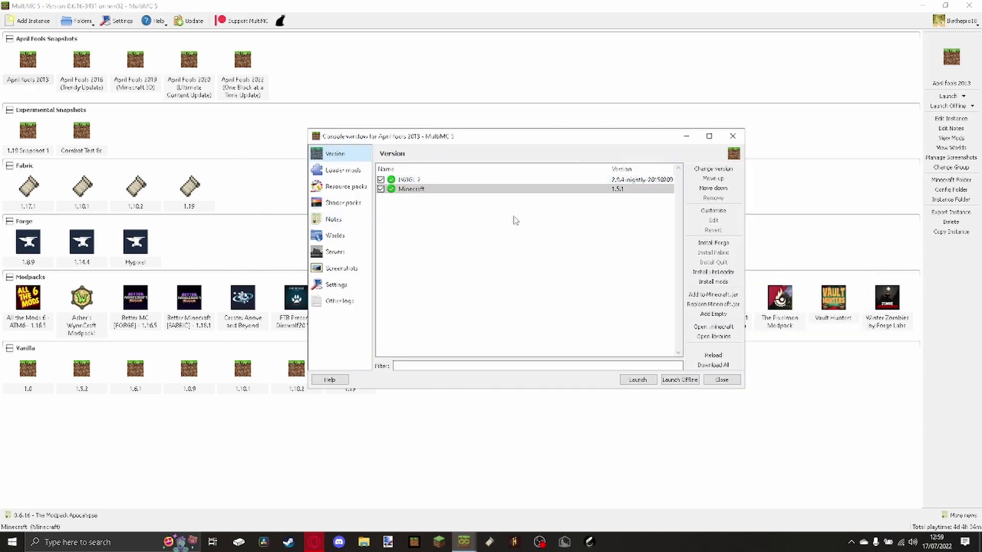
{"action": "left_click", "coordinate": [720, 304]}
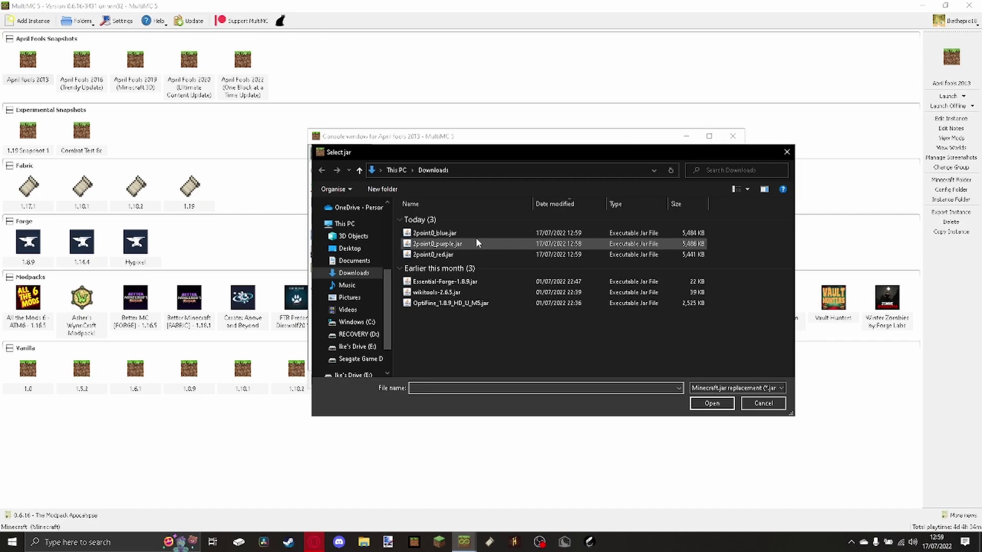
{"action": "left_click", "coordinate": [471, 242]}
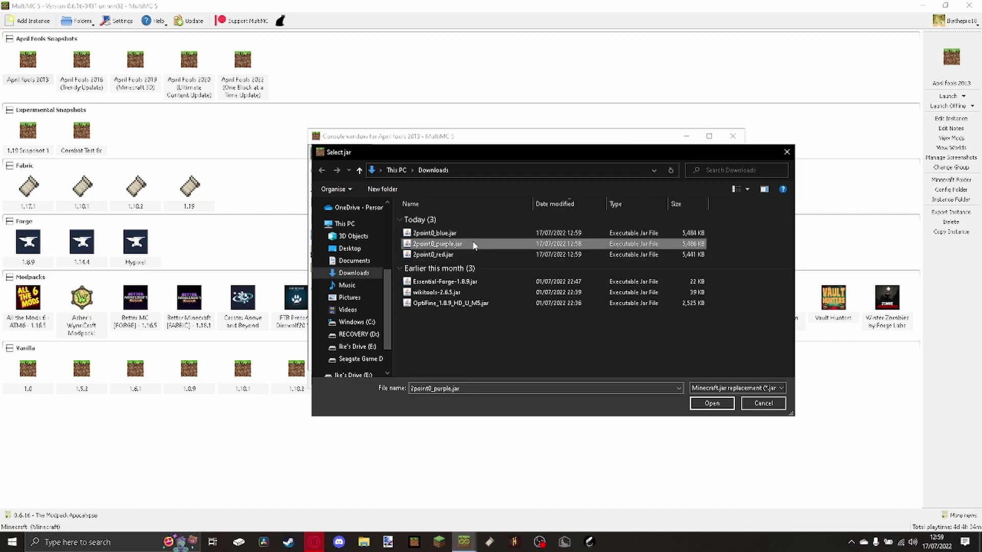
{"action": "left_click", "coordinate": [713, 404]}
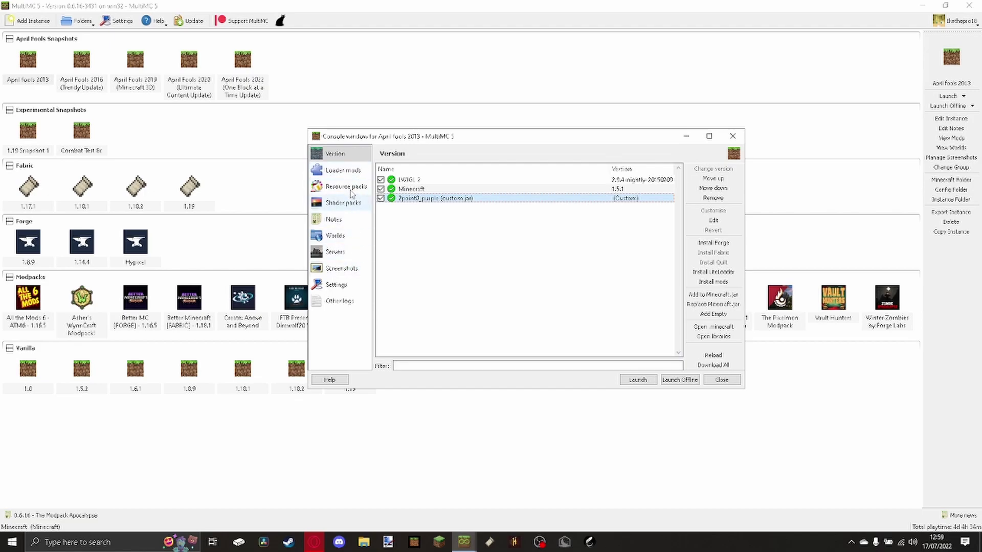
{"action": "left_click", "coordinate": [643, 381]}
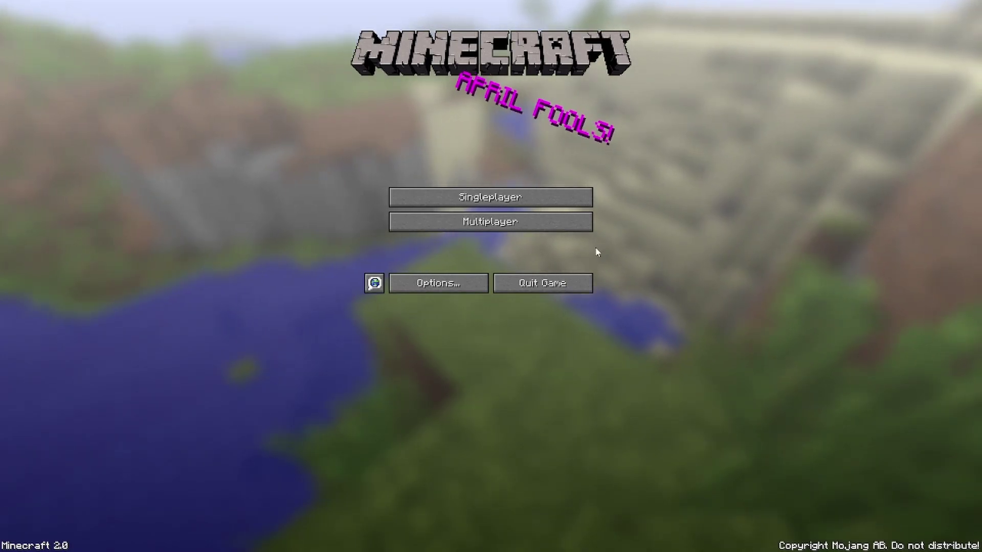
- Quit Minecraft 2.0 from its April Fools title screen
{"action": "left_click", "coordinate": [583, 282]}
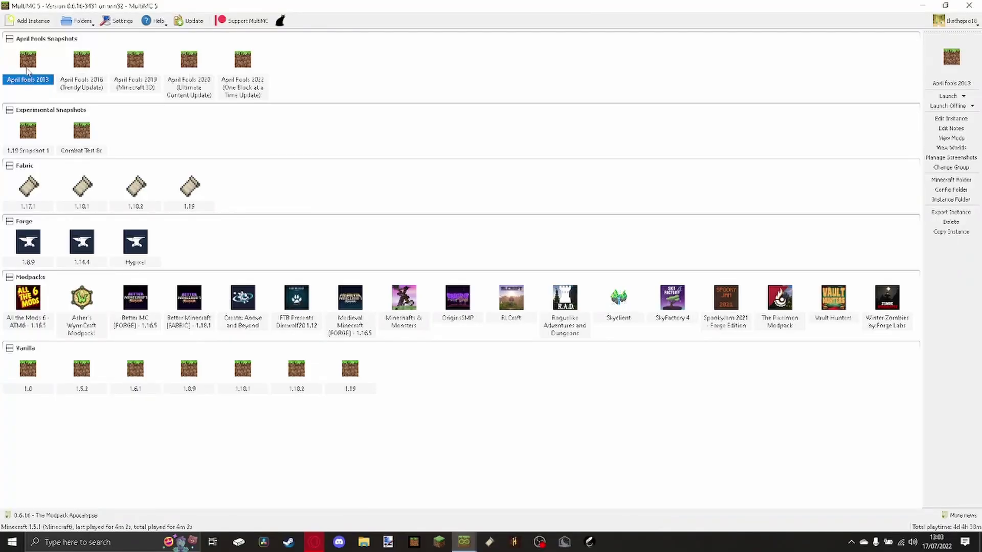
- Rename the April Fools 2013 instance so its name ends in 'purple'
{"action": "right_click", "coordinate": [27, 70]}
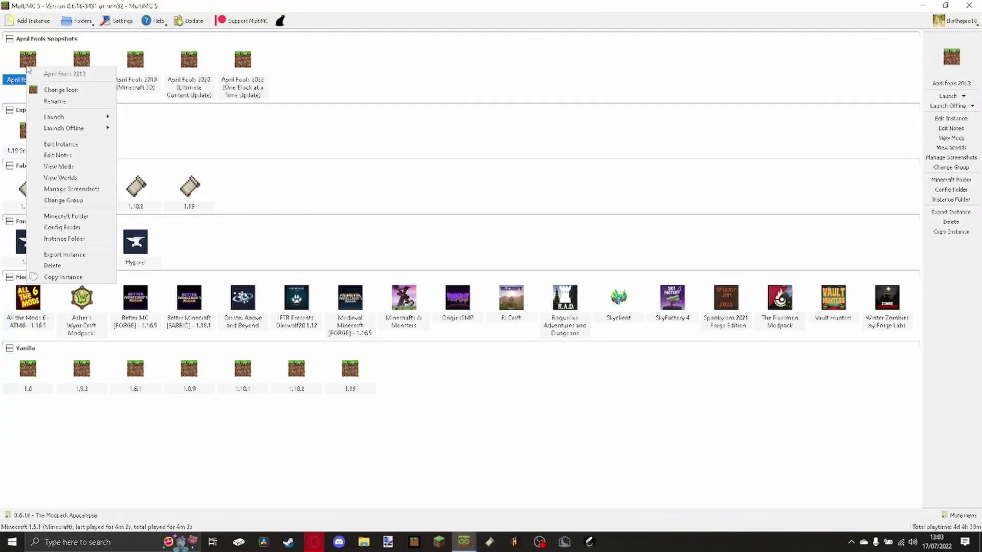
{"action": "left_click", "coordinate": [55, 102]}
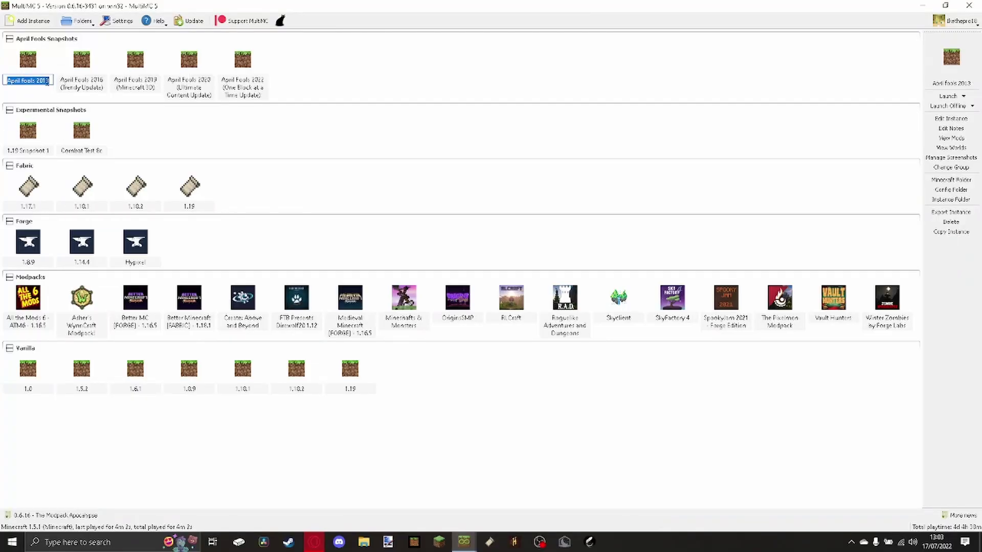
{"action": "left_click", "coordinate": [49, 82]}
{"action": "key", "text": "BackSpace"}
{"action": "key", "text": "BackSpace"}
{"action": "key", "text": "BackSpace"}
{"action": "key", "text": "BackSpace"}
{"action": "key", "text": "BackSpace"}
{"action": "key", "text": "BackSpace"}
{"action": "key", "text": "BackSpace"}
{"action": "key", "text": "BackSpace"}
{"action": "key", "text": "BackSpace"}
{"action": "key", "text": "BackSpace"}
{"action": "key", "text": "BackSpace"}
{"action": "key", "text": "BackSpace"}
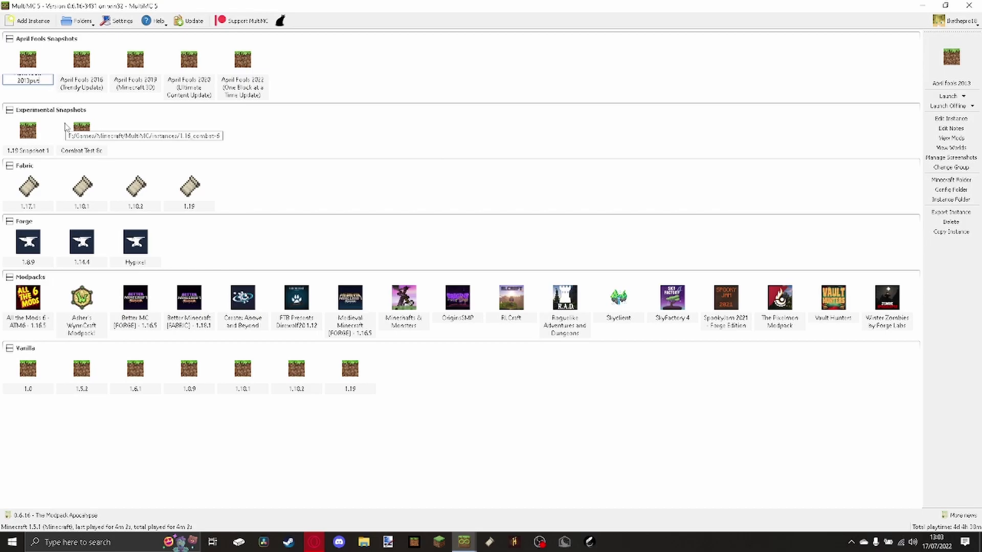
{"action": "type", "text": "l fools 2013 pr"}
- Commit the purple name and copy the instance as 'April fools 2013 red'
{"action": "key", "text": "Return"}
{"action": "right_click", "coordinate": [34, 63]}
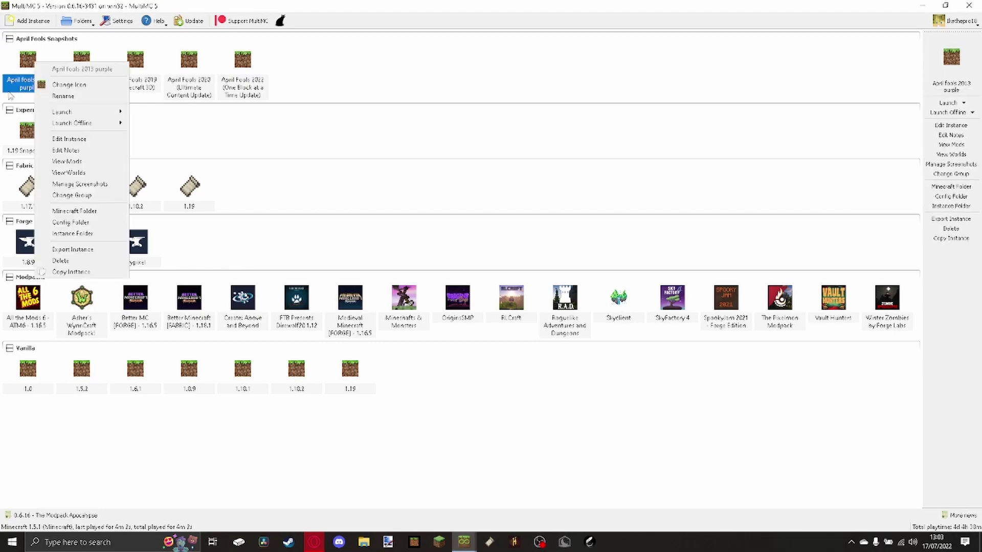
{"action": "left_click", "coordinate": [71, 271]}
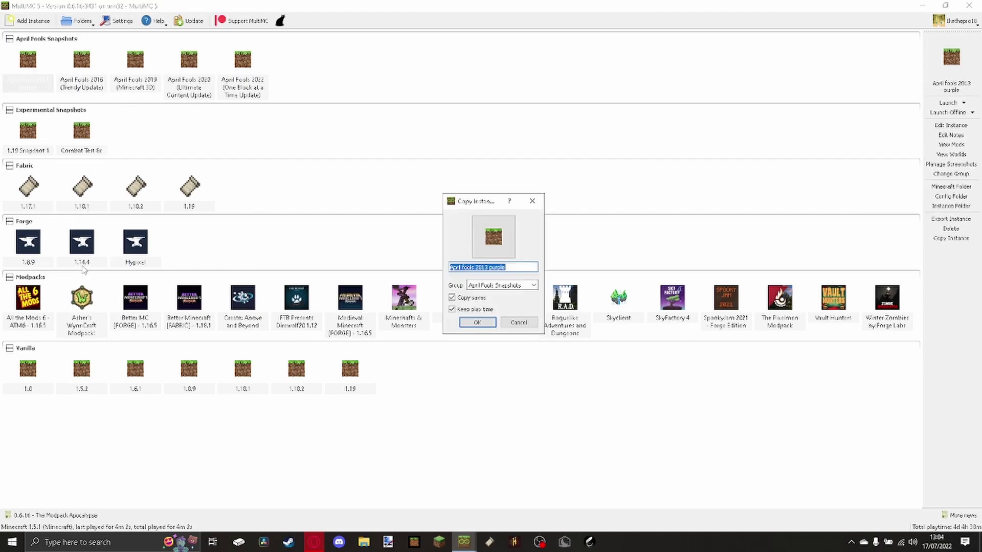
{"action": "left_click_drag", "start_coordinate": [506, 267], "coordinate": [488, 272]}
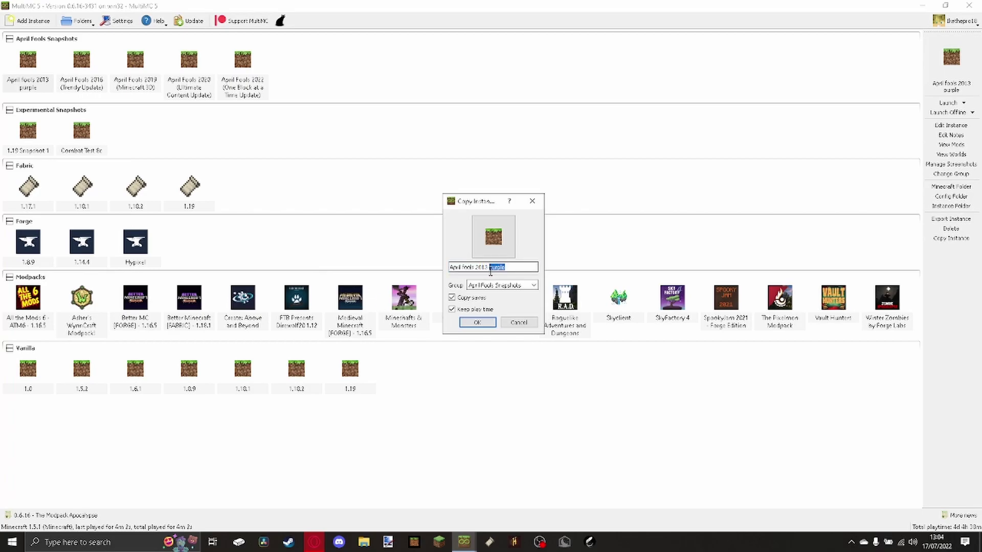
{"action": "type", "text": "re"}
{"action": "left_click", "coordinate": [486, 321]}
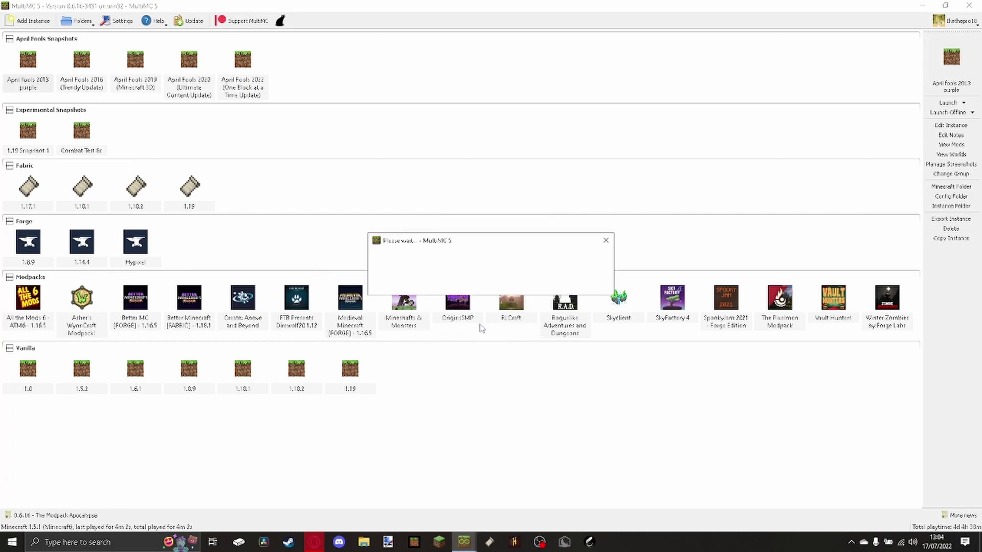
- Make a second copy of the purple instance named 'April fools 2013 blue'
{"action": "left_click", "coordinate": [27, 69]}
{"action": "right_click", "coordinate": [26, 69]}
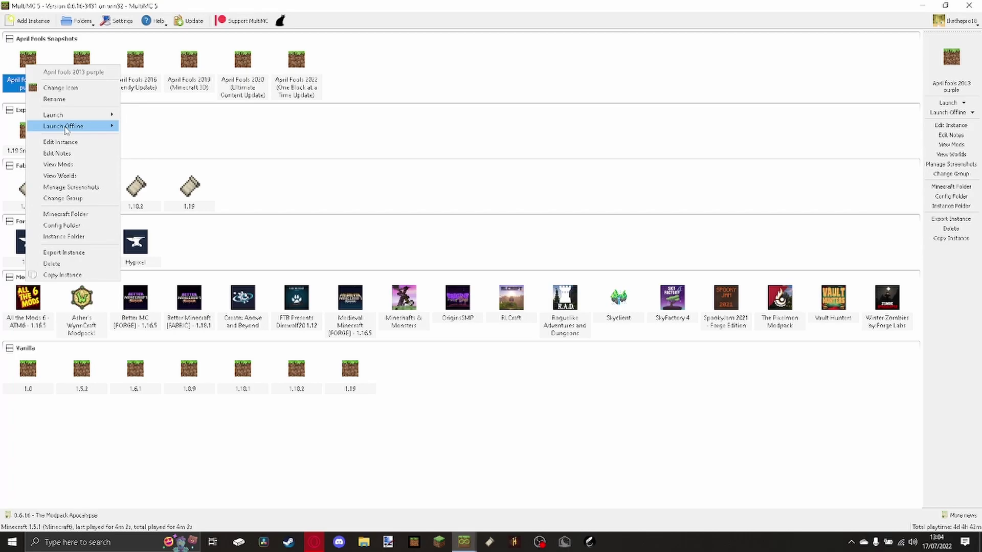
{"action": "left_click", "coordinate": [53, 284]}
{"action": "left_click_drag", "start_coordinate": [509, 267], "coordinate": [489, 267]}
{"action": "type", "text": "b"}
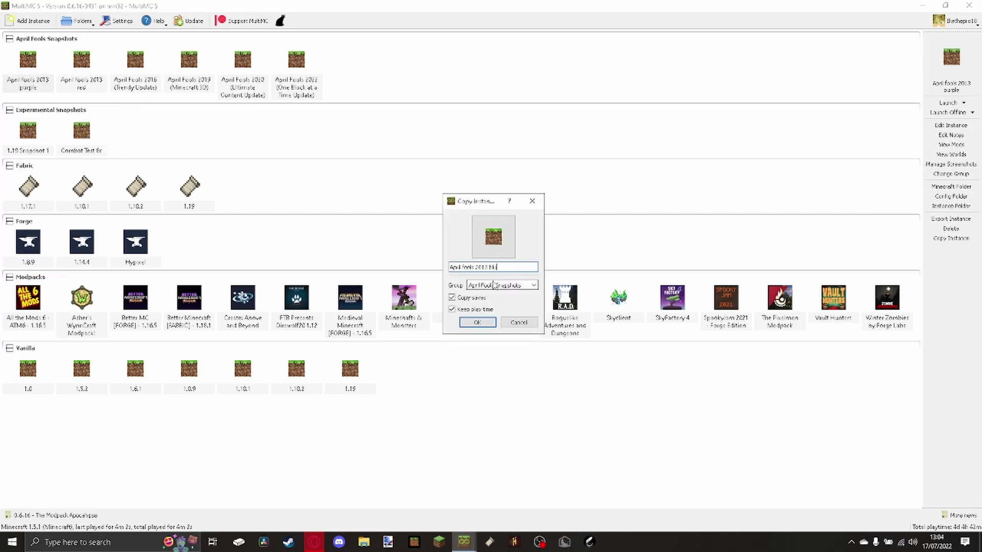
{"action": "type", "text": "lue"}
{"action": "left_click", "coordinate": [487, 323]}
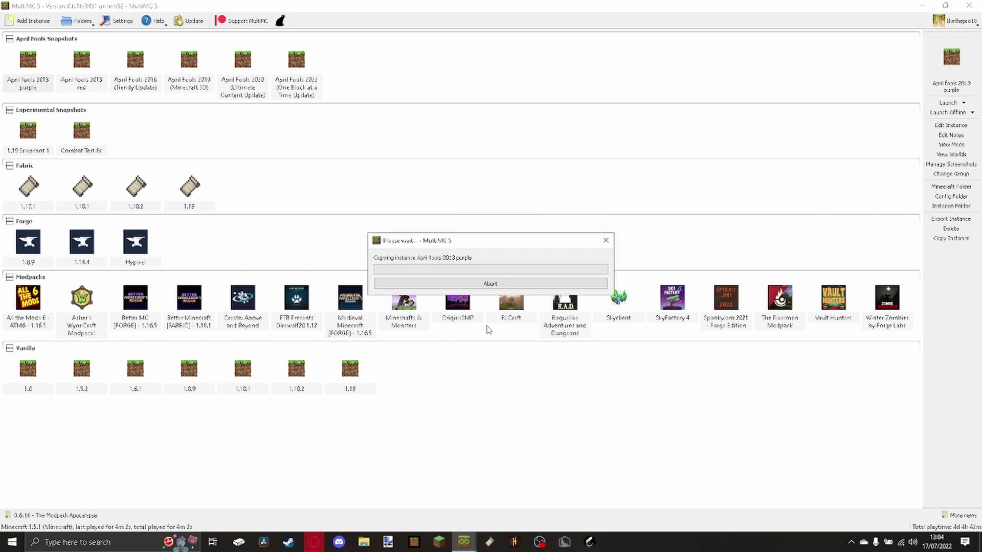
- On the blue copy, remove the 2point0_purple jar and replace Minecraft.jar with 2point0_blue.jar
{"action": "right_click", "coordinate": [29, 69]}
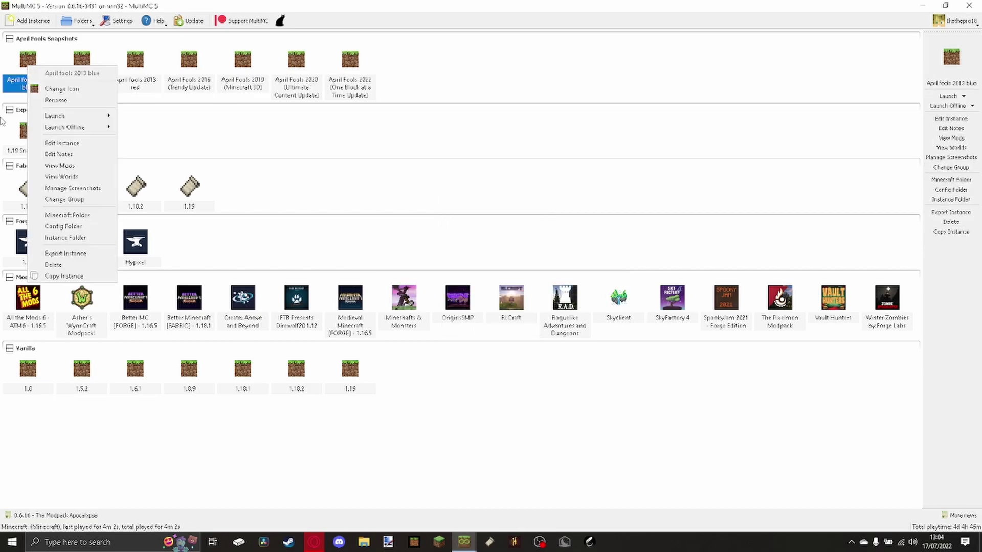
{"action": "left_click", "coordinate": [82, 149]}
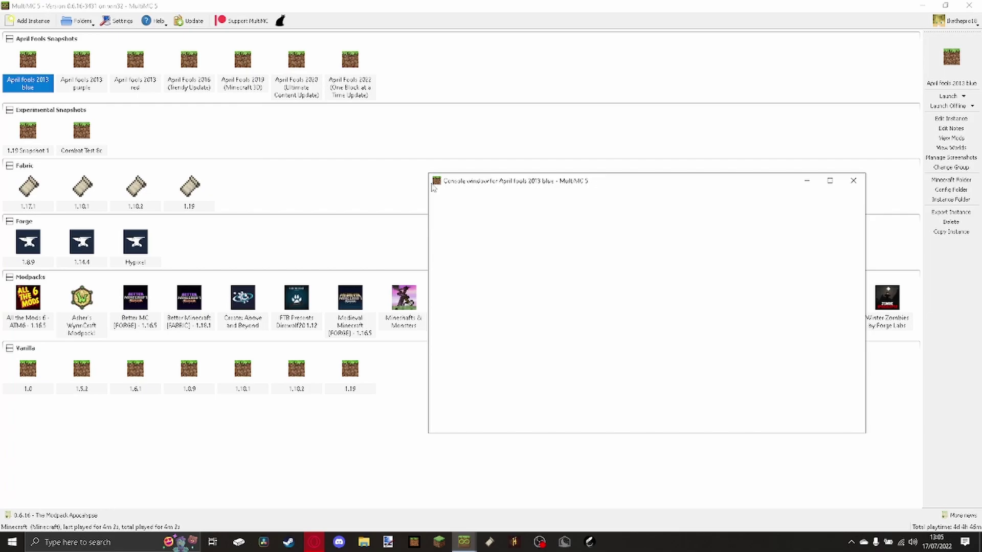
{"action": "left_click", "coordinate": [475, 217]}
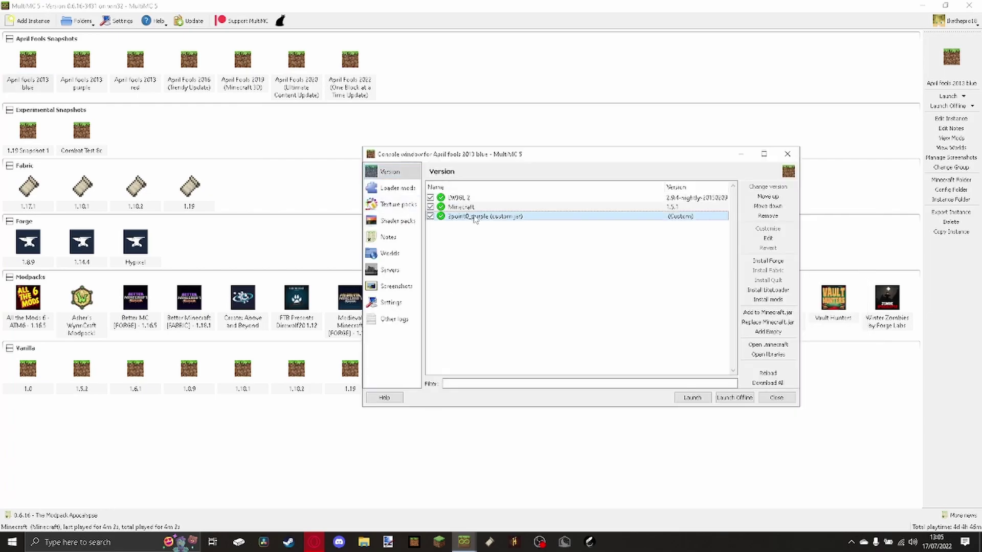
{"action": "right_click", "coordinate": [475, 217]}
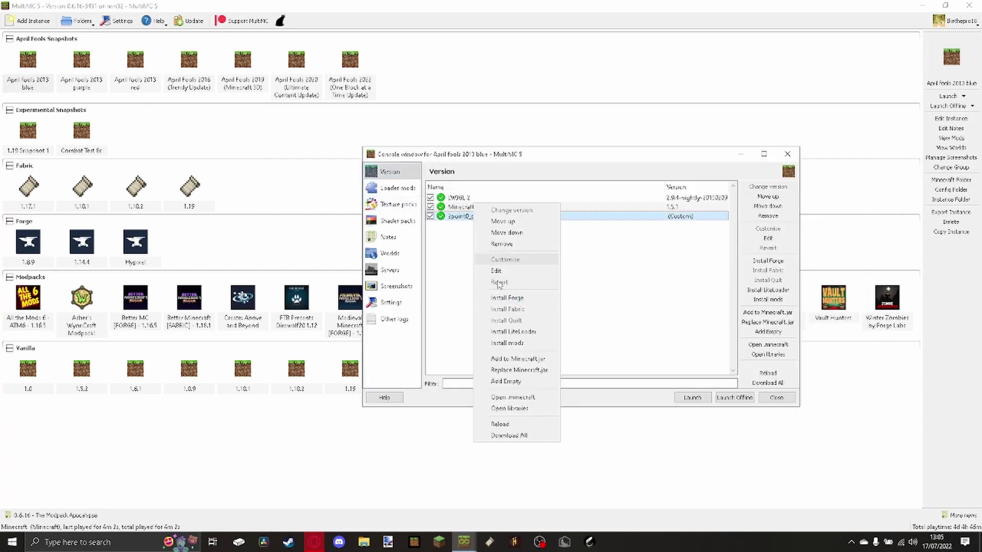
{"action": "left_click", "coordinate": [776, 219]}
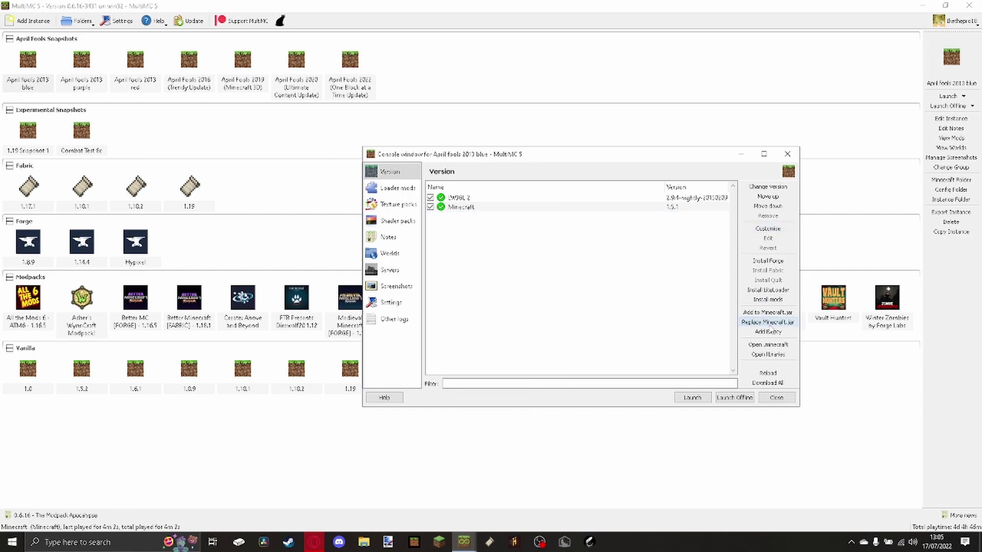
{"action": "left_click", "coordinate": [768, 323]}
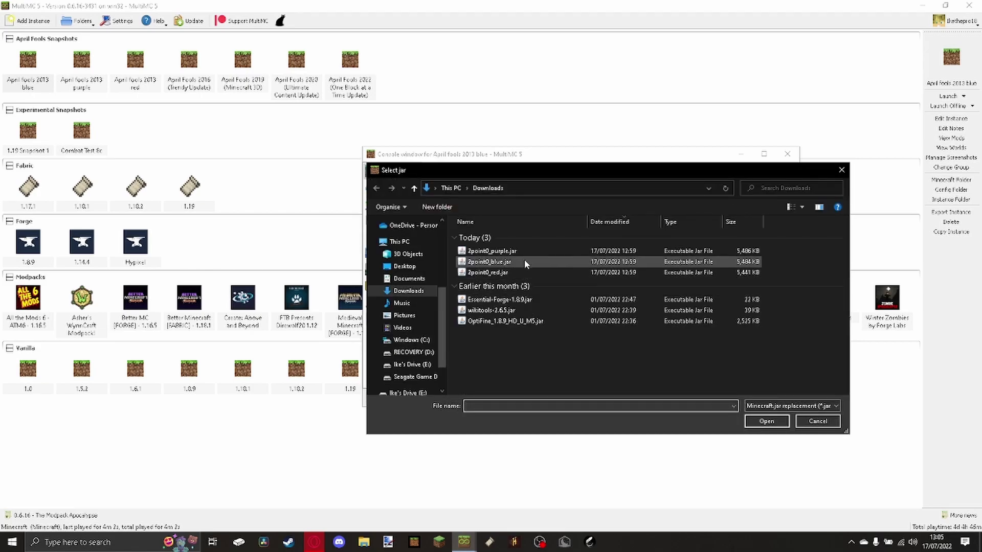
{"action": "left_click", "coordinate": [523, 262]}
{"action": "left_click", "coordinate": [766, 421]}
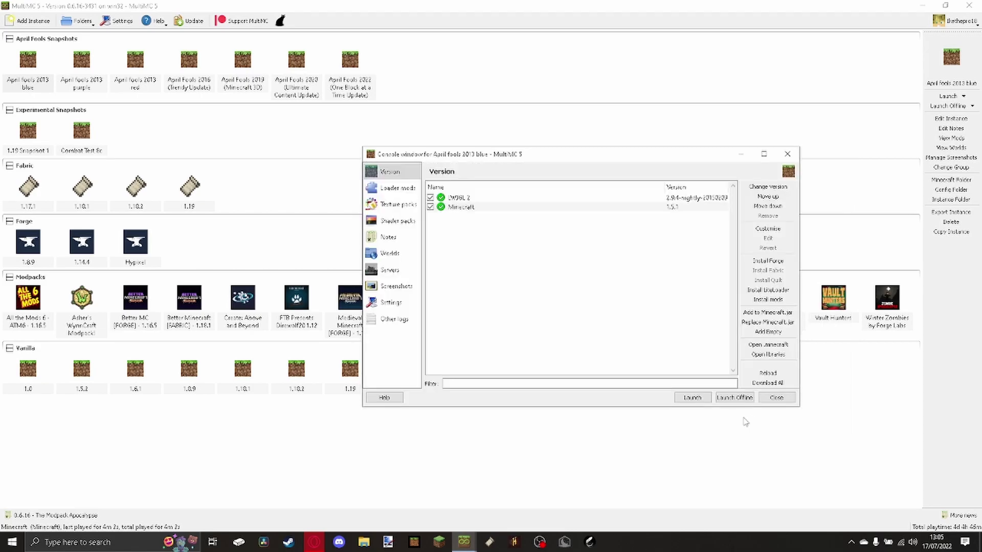
- Close the blue settings, then swap the red copy's purple jar for 2point0_red.jar
{"action": "left_click", "coordinate": [788, 154]}
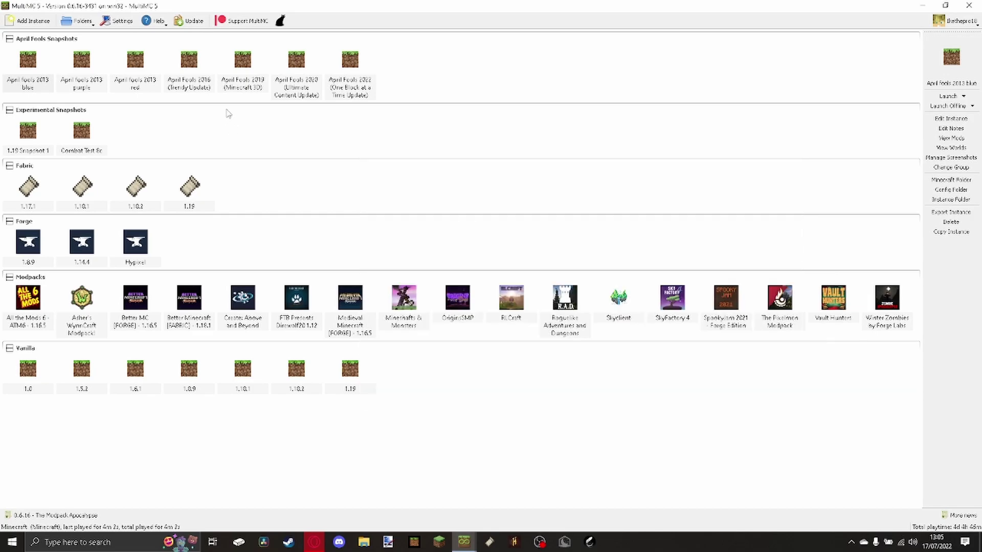
{"action": "left_click", "coordinate": [131, 64]}
{"action": "right_click", "coordinate": [132, 64]}
{"action": "left_click", "coordinate": [150, 147]}
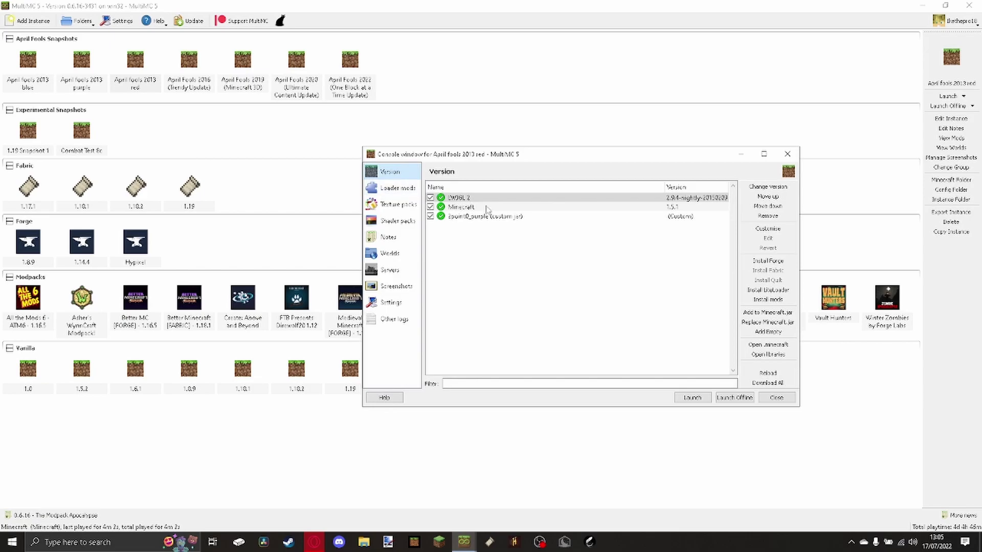
{"action": "left_click", "coordinate": [541, 217]}
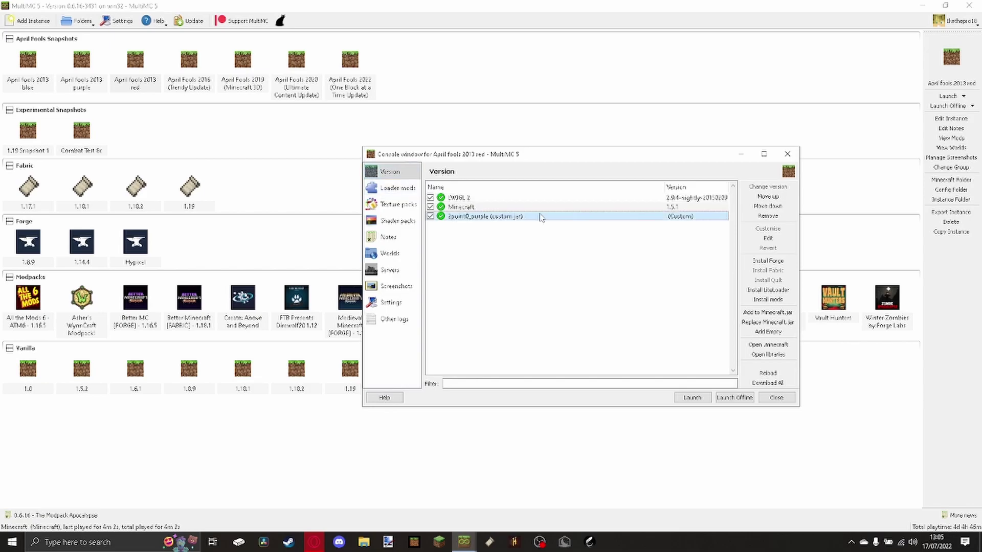
{"action": "left_click", "coordinate": [767, 322]}
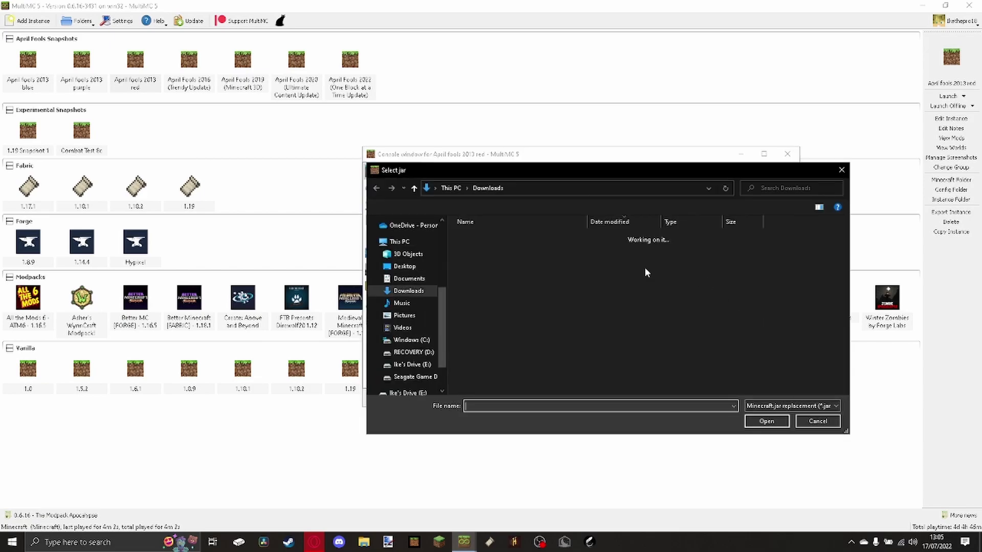
{"action": "left_click", "coordinate": [582, 271]}
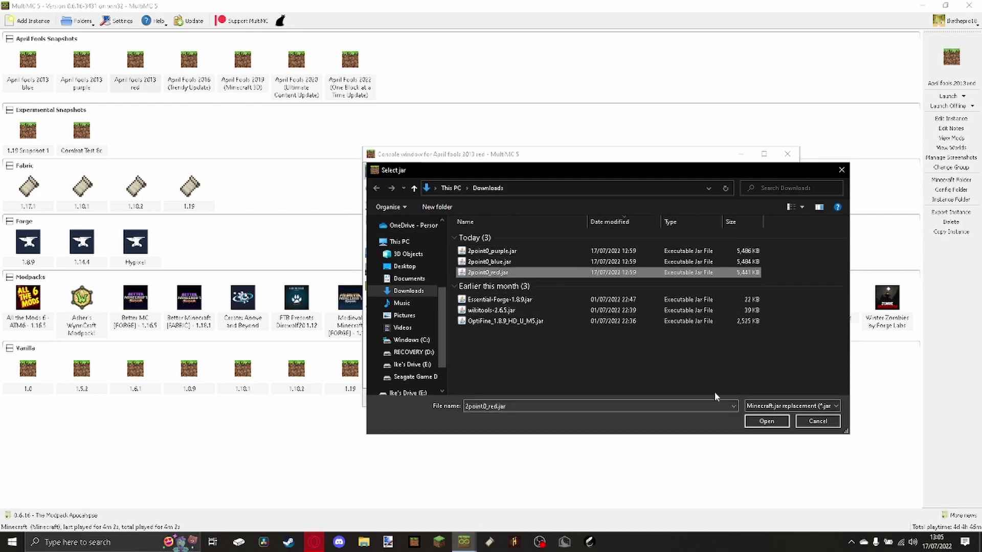
{"action": "left_click", "coordinate": [766, 421]}
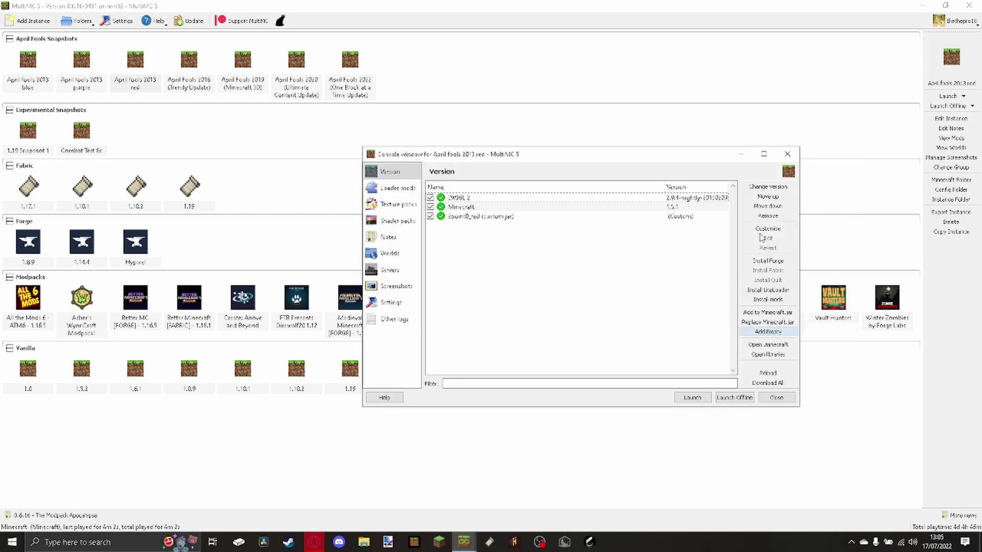
{"action": "left_click", "coordinate": [787, 154]}
- Click through the blue, purple and red instances to check their details
{"action": "left_click", "coordinate": [17, 73]}
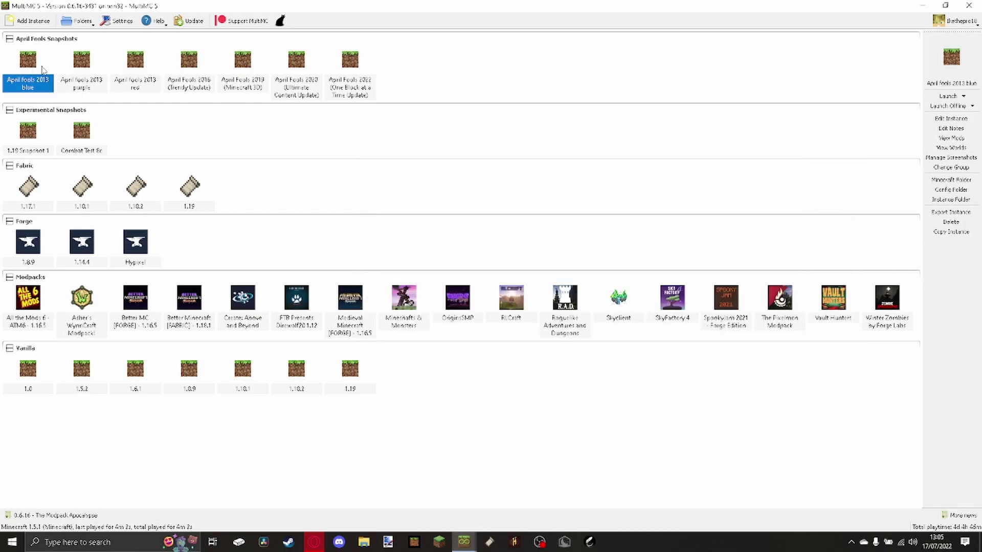
{"action": "left_click", "coordinate": [85, 72]}
{"action": "key", "text": "Right"}
{"action": "left_click", "coordinate": [31, 76]}
{"action": "left_click", "coordinate": [81, 72]}
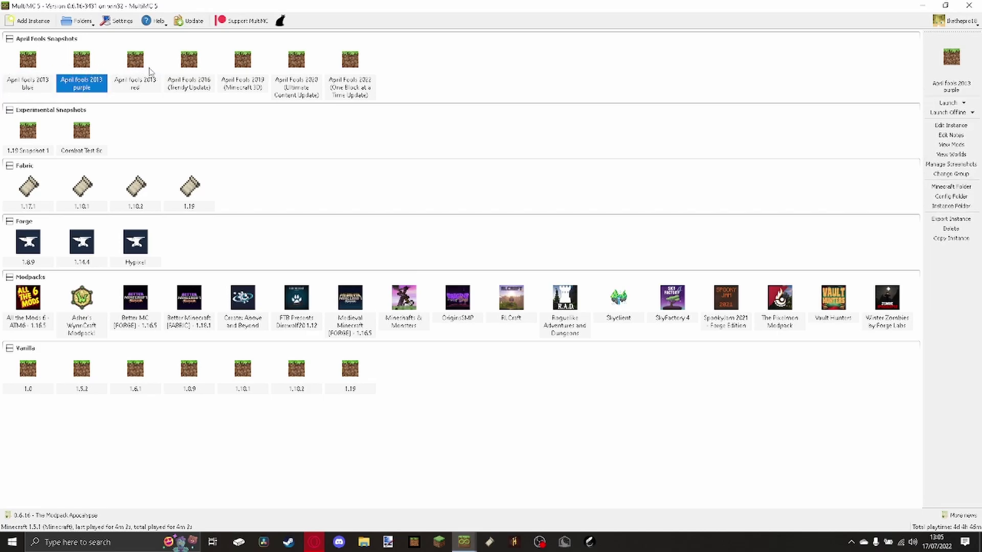
{"action": "left_click", "coordinate": [149, 73]}
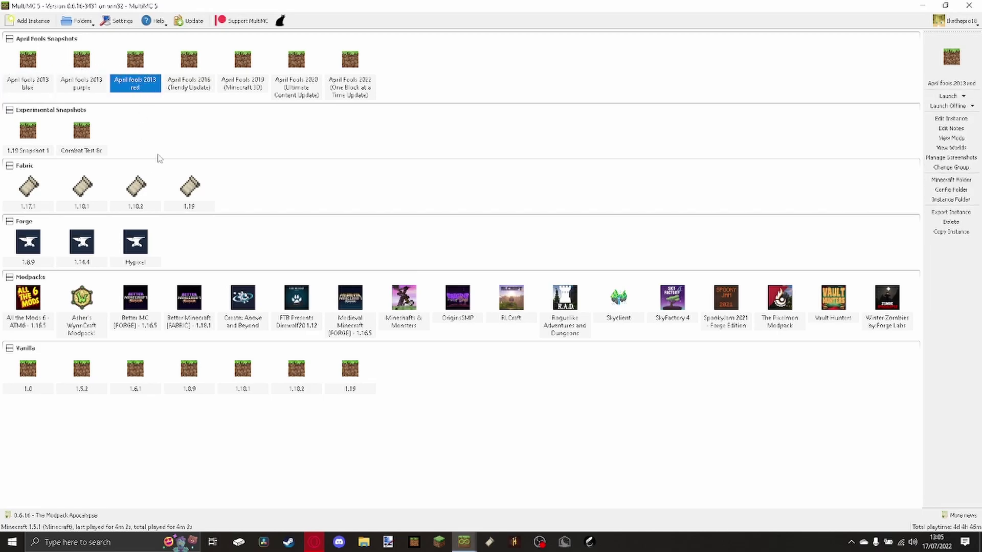